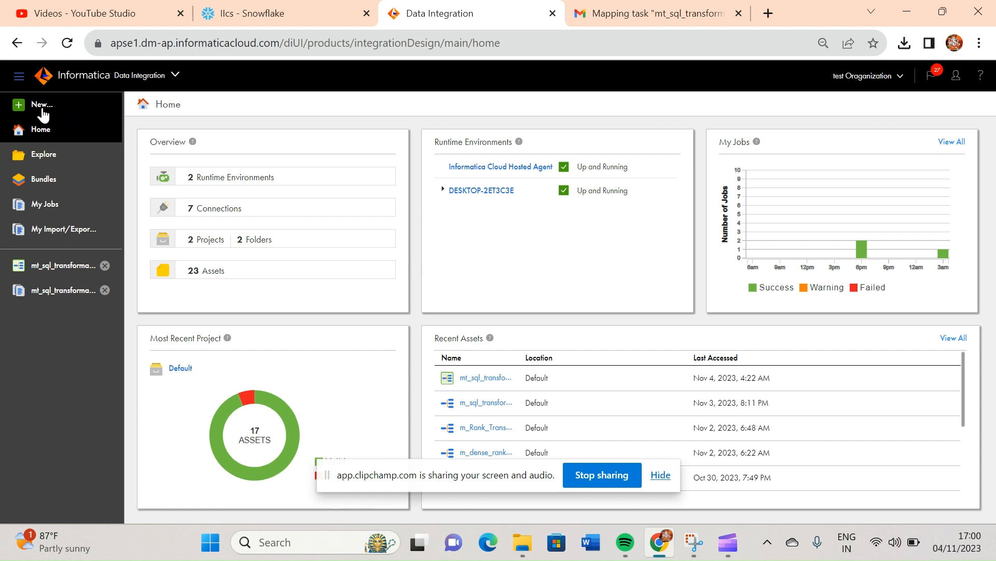
- Create a new asset of the Mapping Task type
click(42, 107)
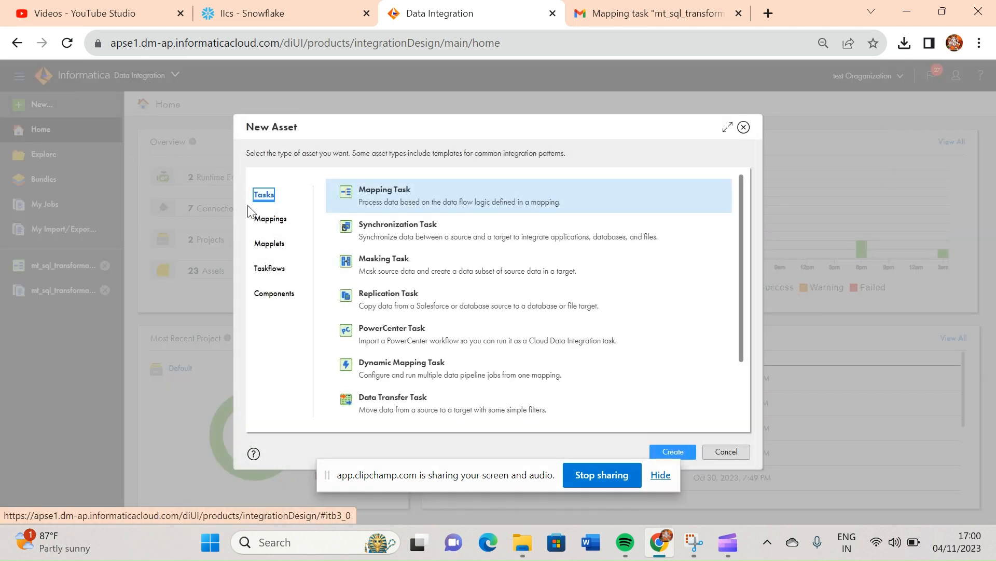
click(270, 219)
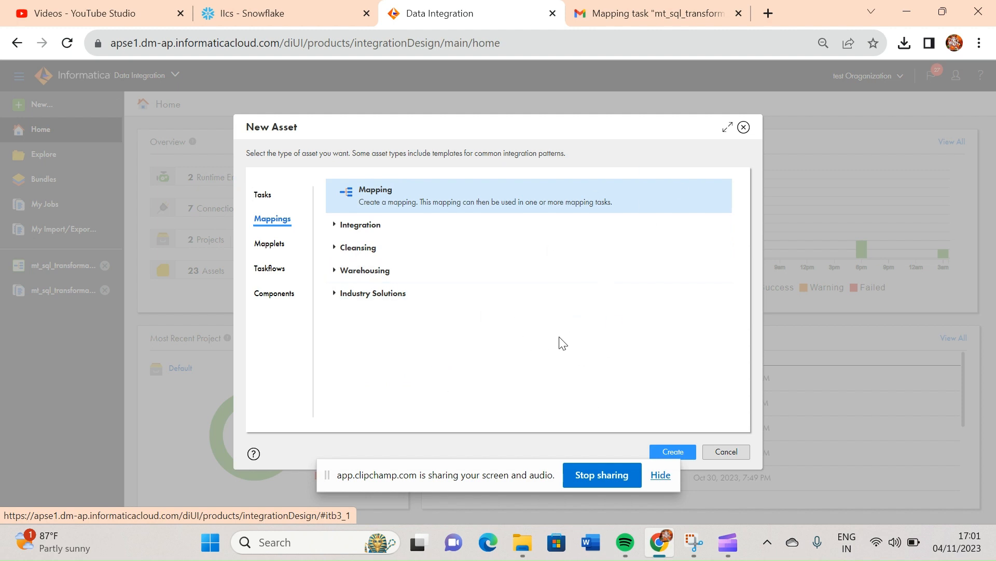
click(268, 203)
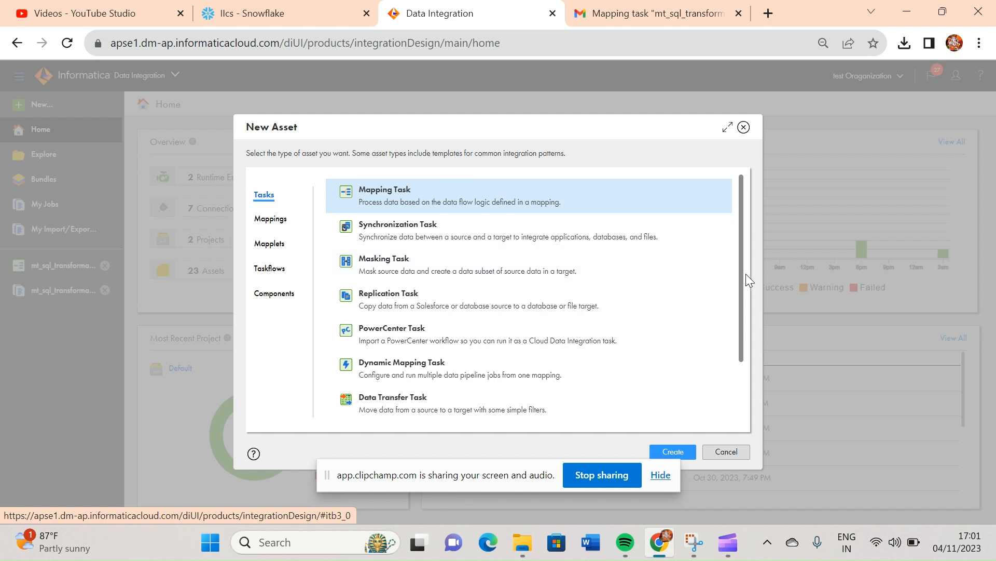
drag(743, 276, 737, 214)
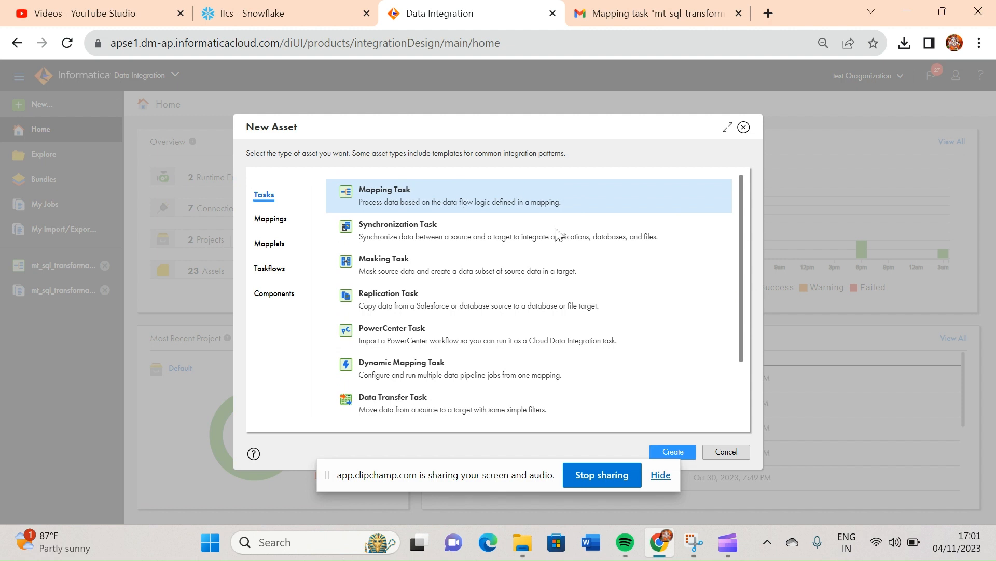
click(674, 450)
drag(504, 473, 415, 493)
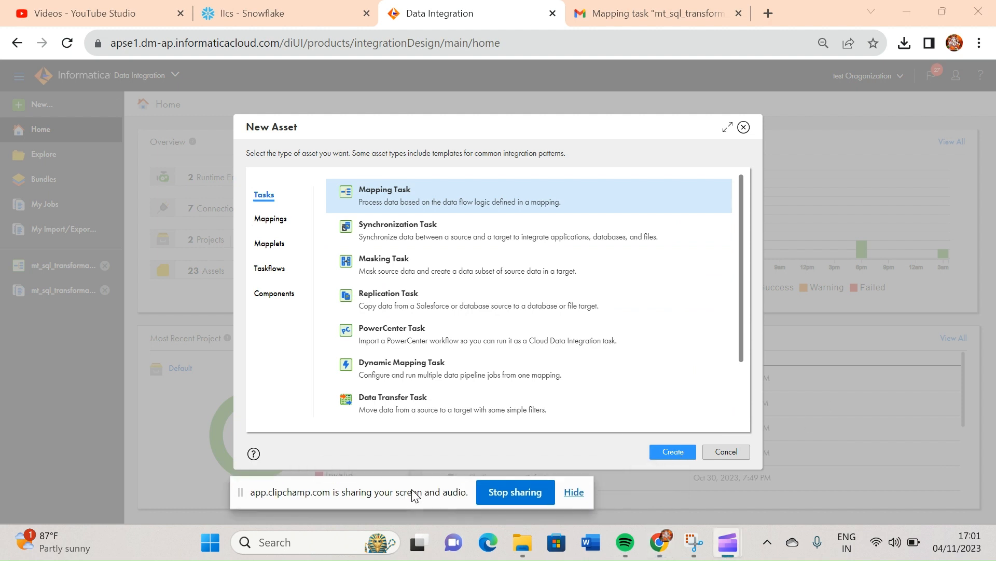
click(678, 449)
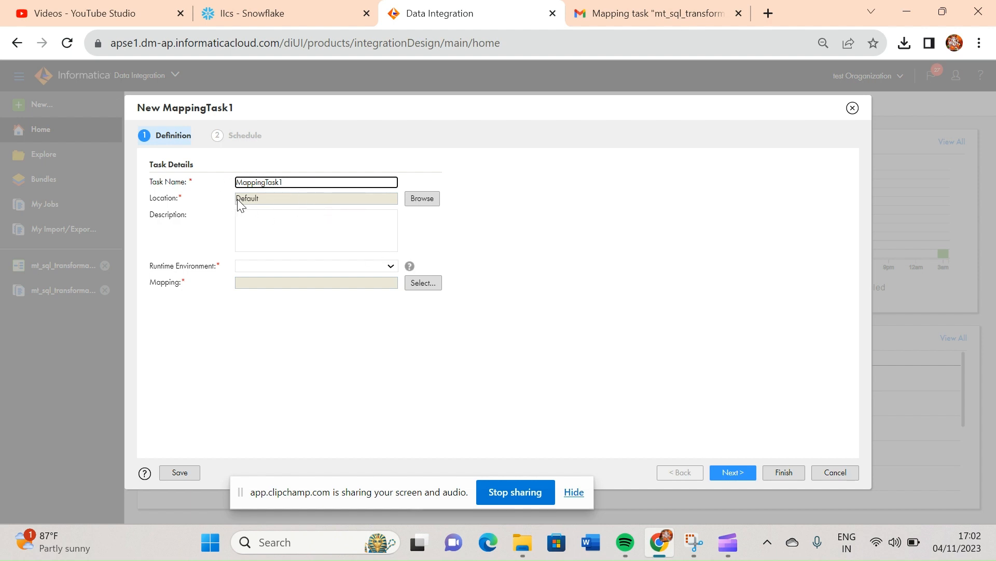
- Set the mapping task's runtime environment to DESKTOP-2ET3C3E, keeping Default as its location
click(427, 199)
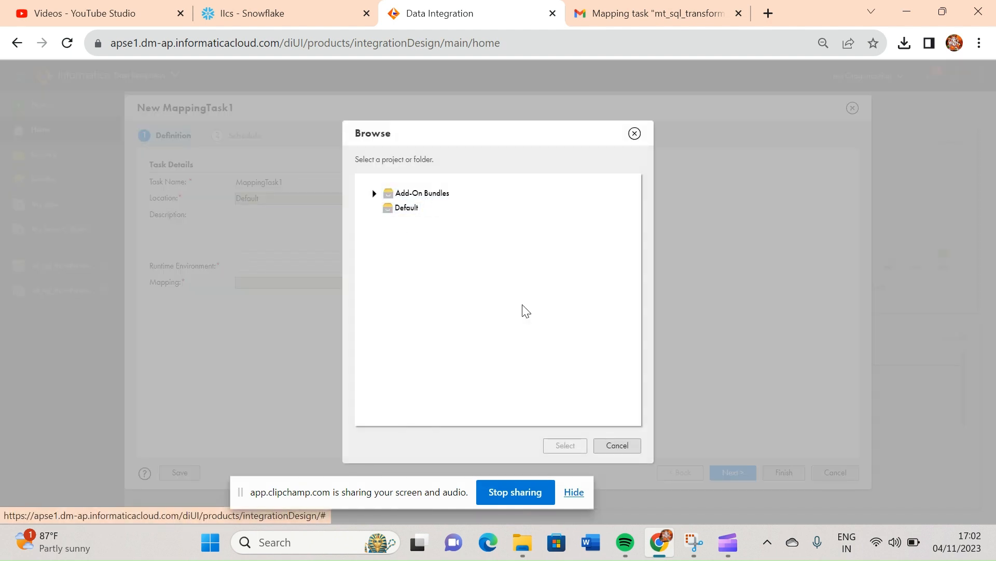
click(618, 446)
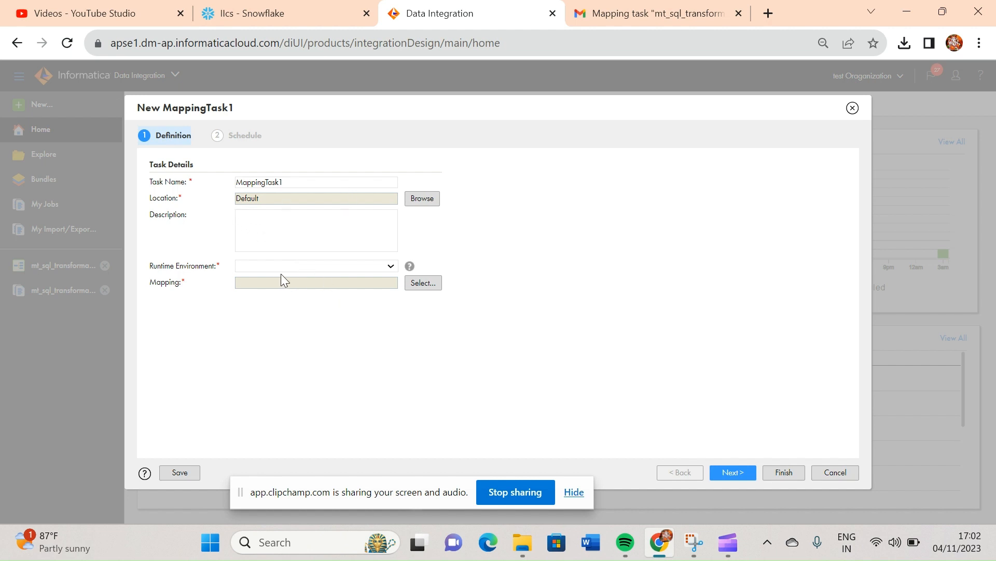
click(392, 267)
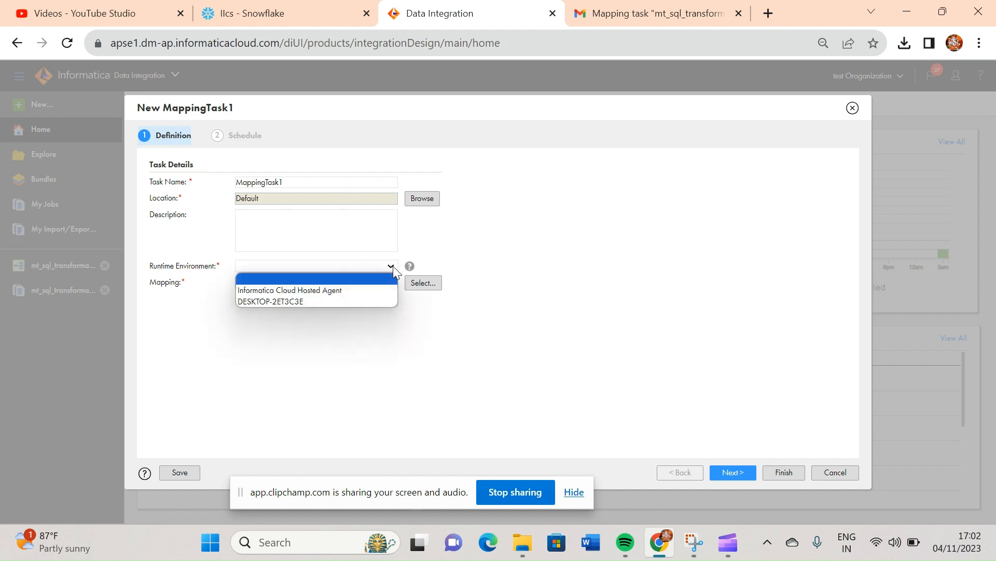
click(300, 302)
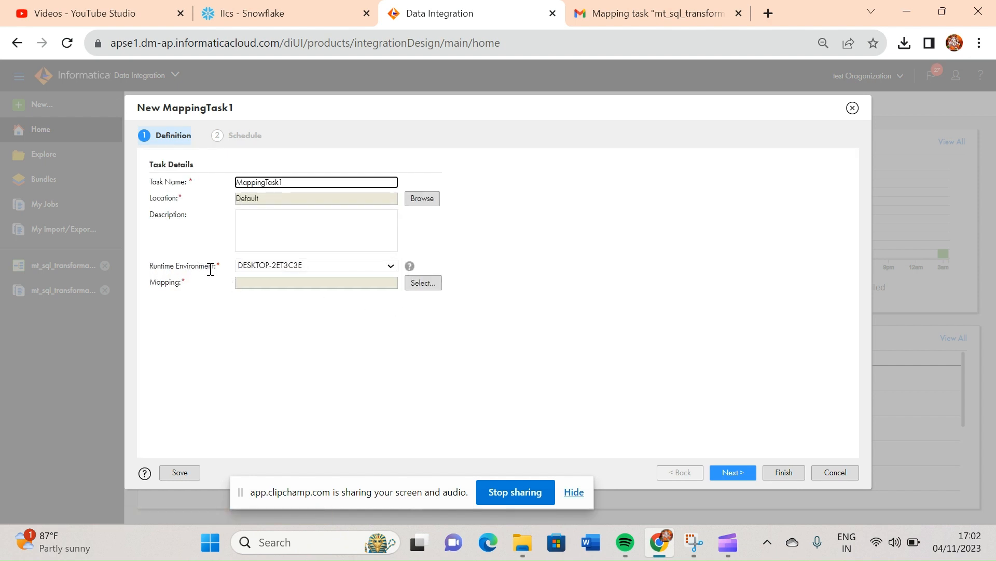
click(392, 267)
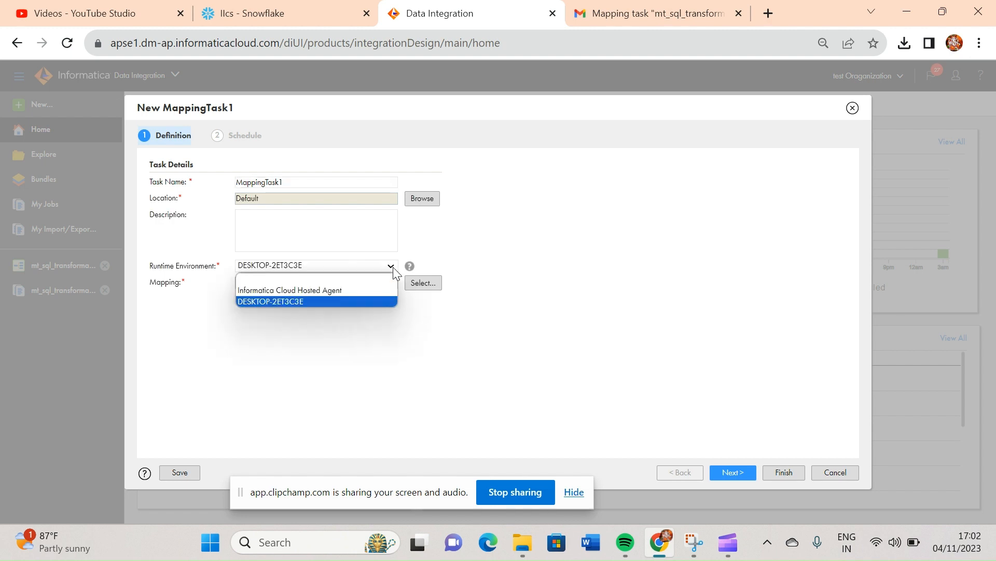
click(280, 342)
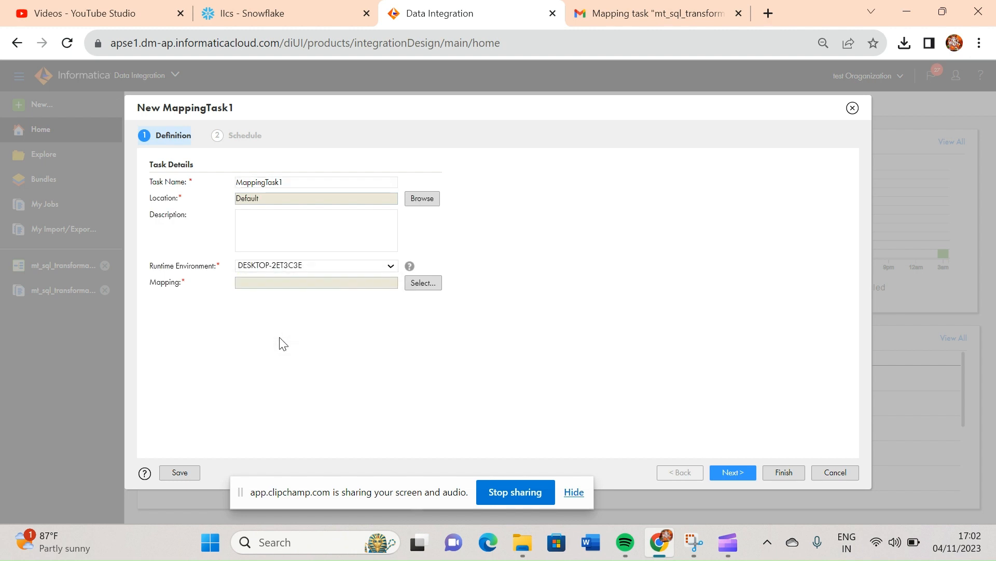
- Assign the m_sql_transformation mapping from the Default project to the task and proceed to the schedule settings
click(430, 286)
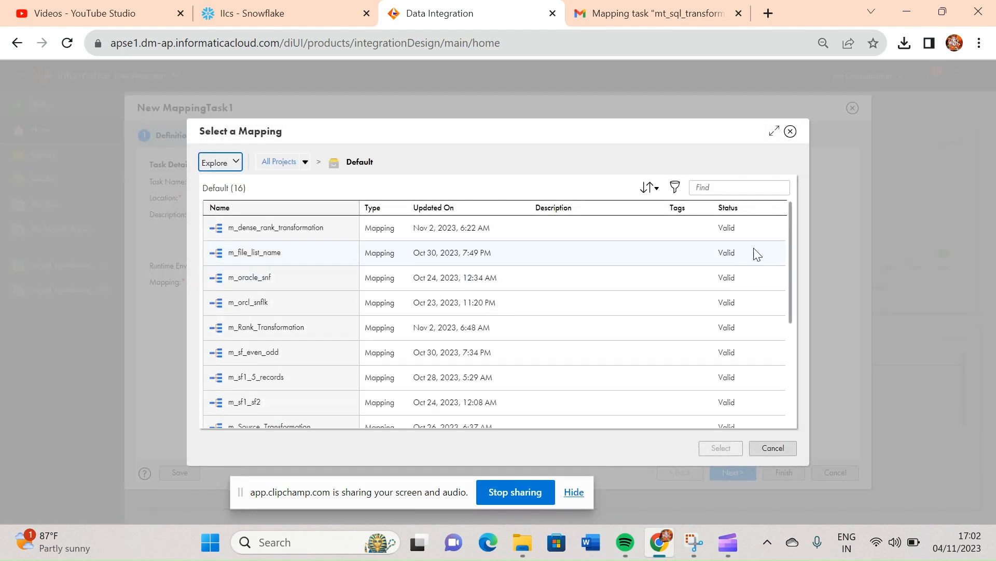
drag(792, 248, 790, 343)
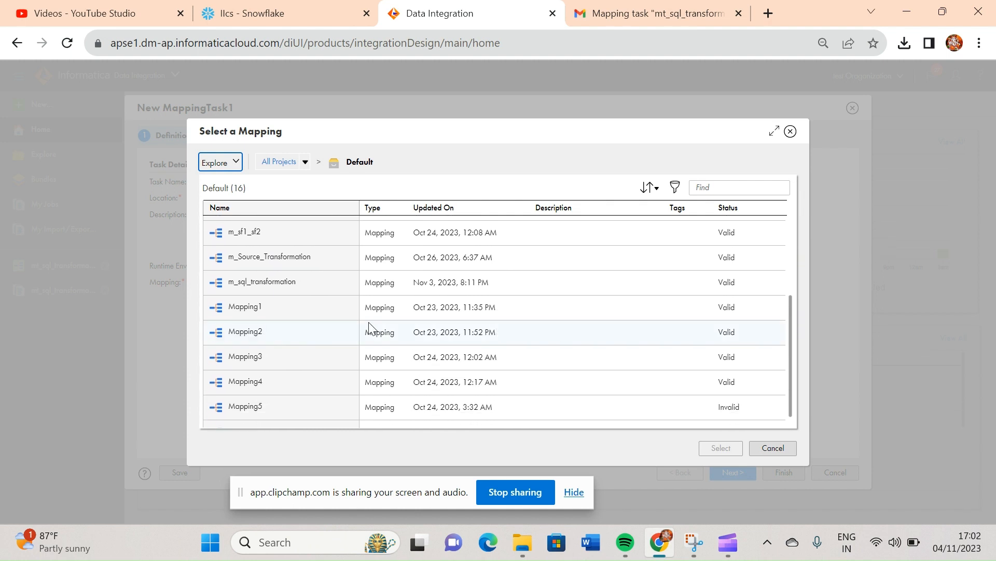
click(261, 287)
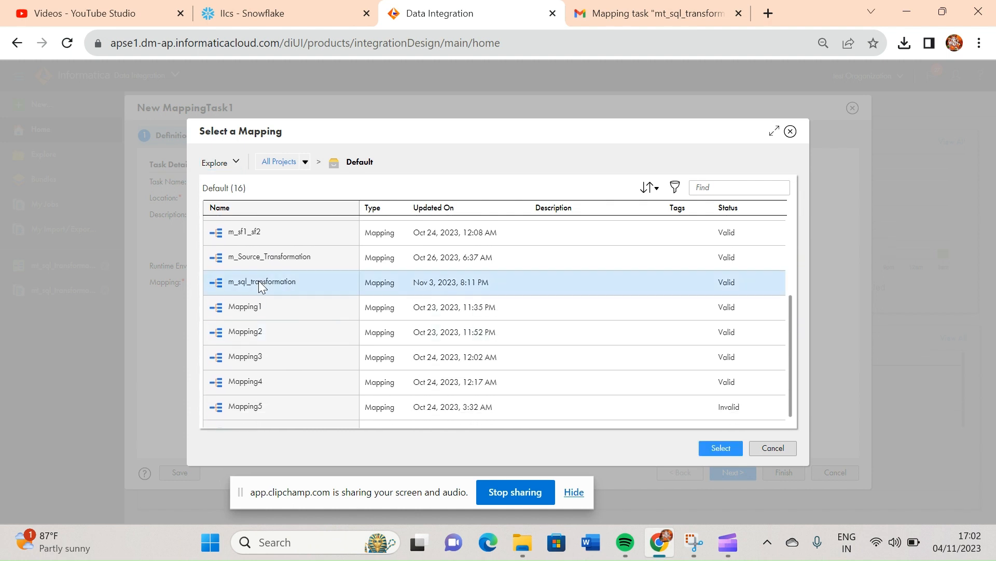
click(722, 448)
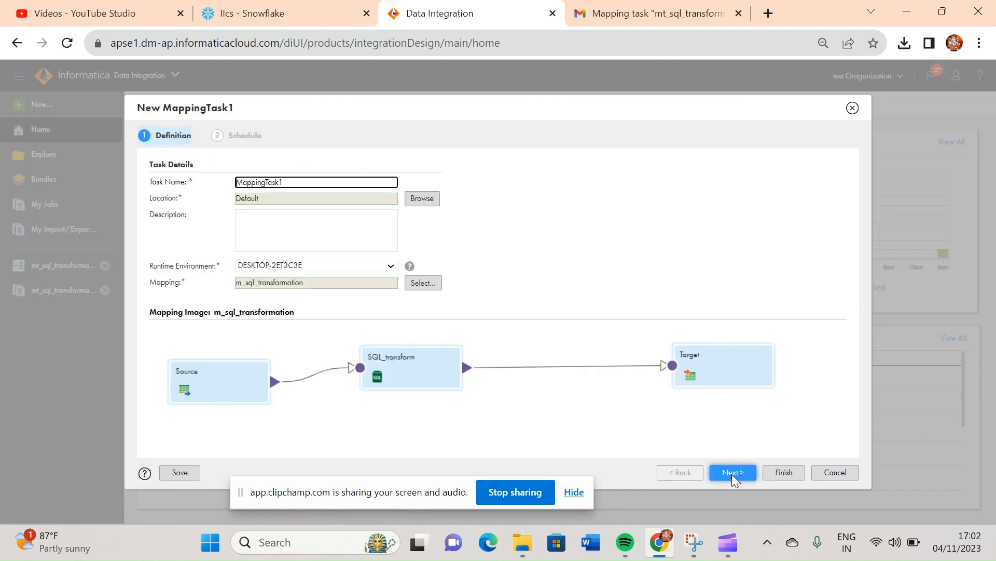
click(732, 474)
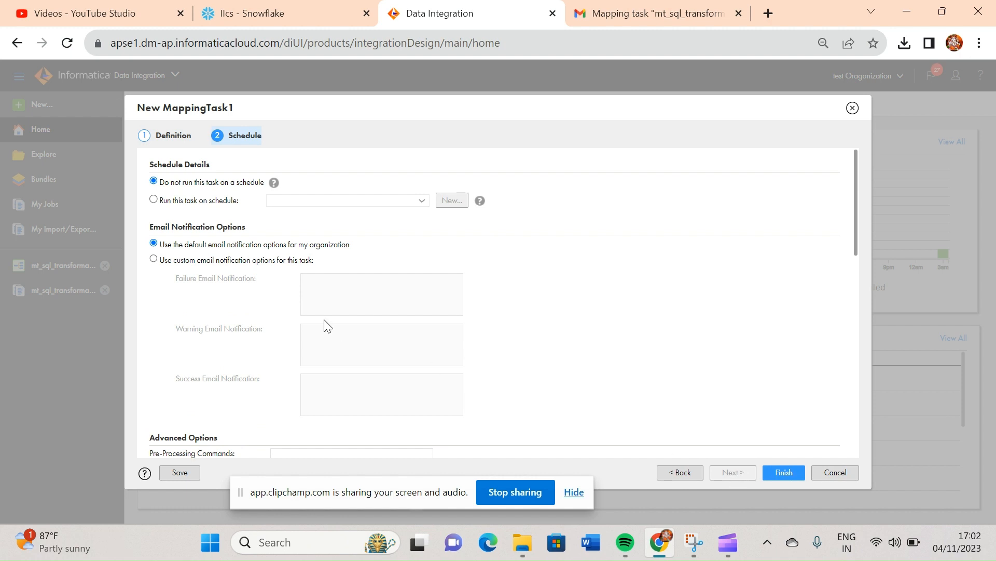
click(156, 200)
click(447, 202)
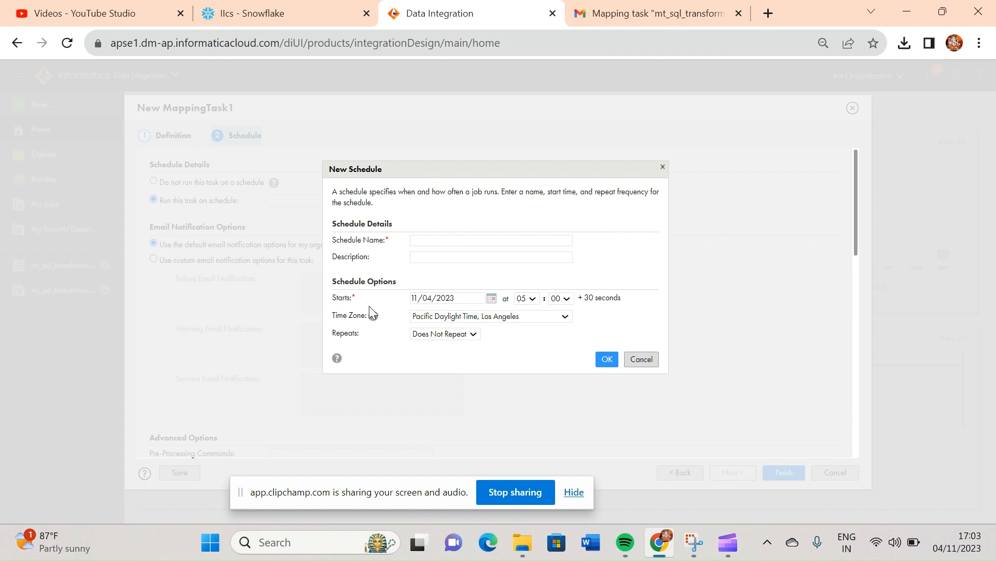
click(642, 359)
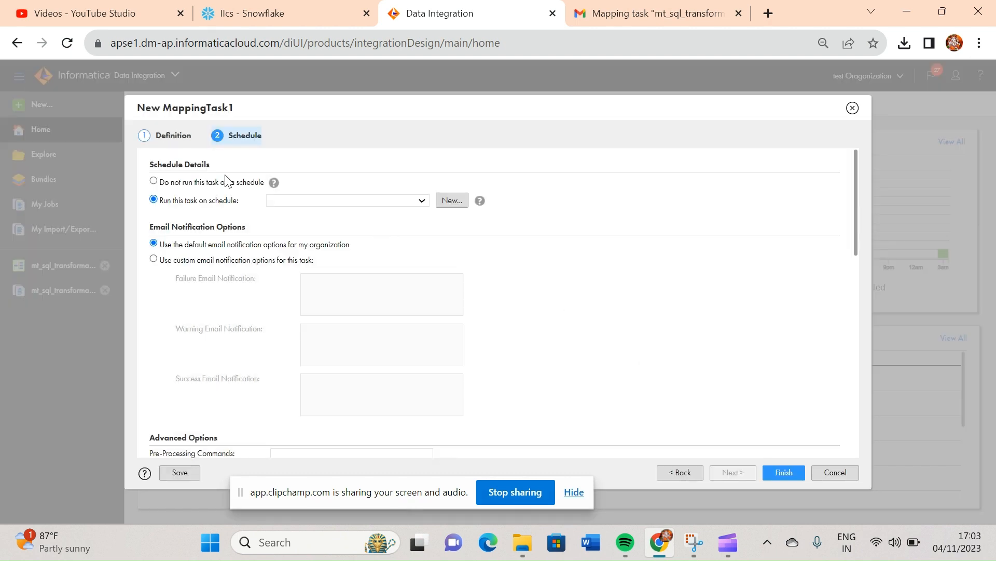
click(153, 181)
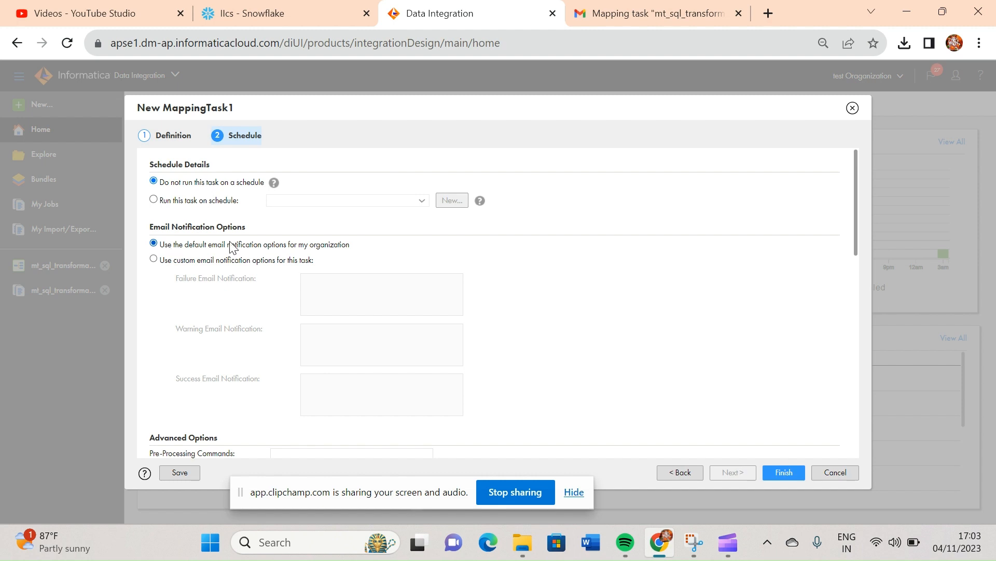
click(154, 259)
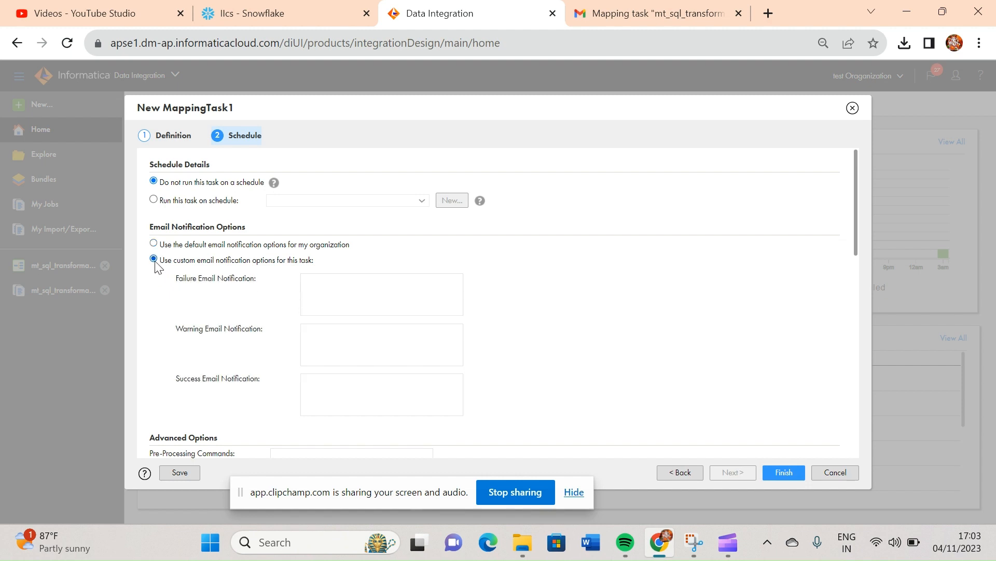
click(338, 282)
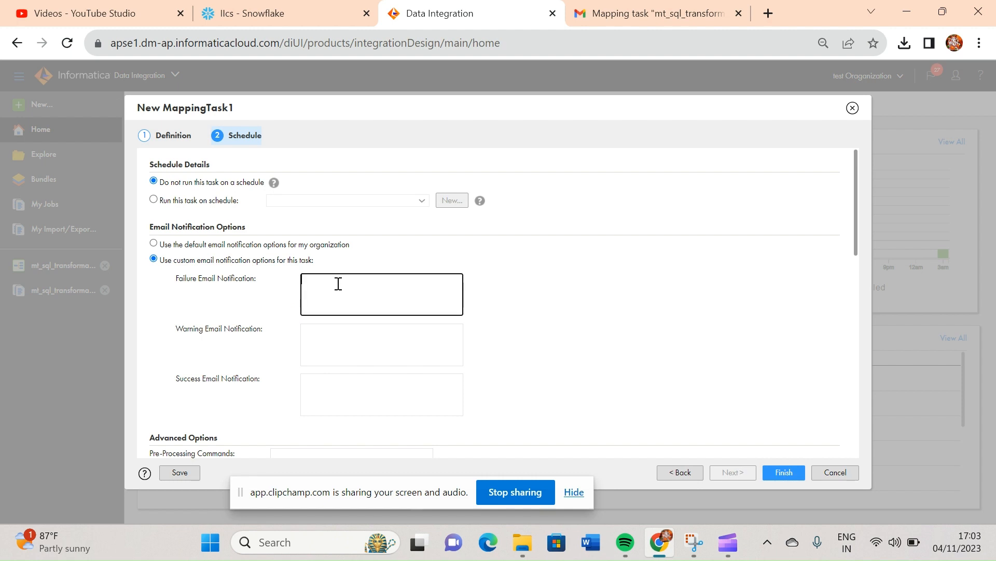
click(368, 345)
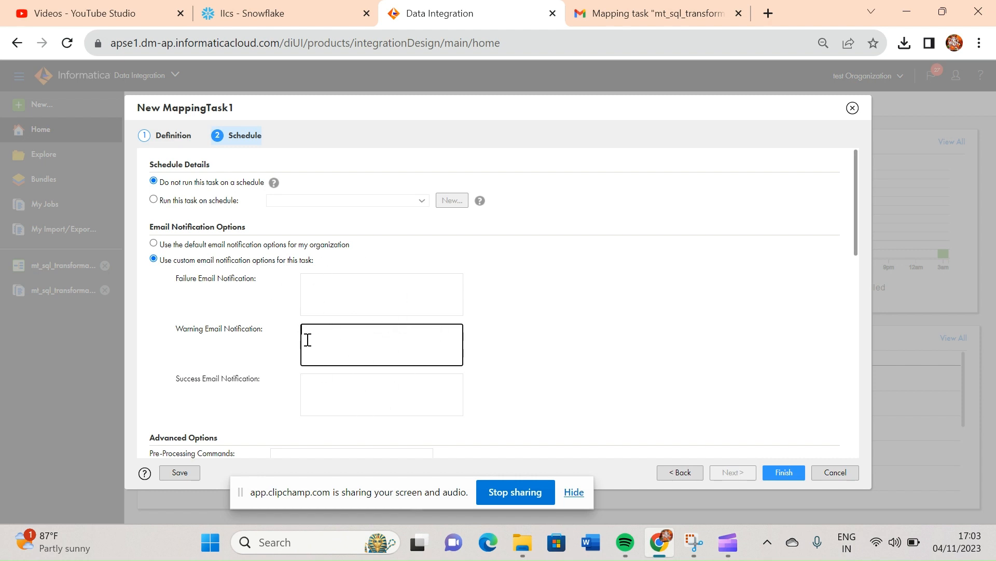
click(153, 243)
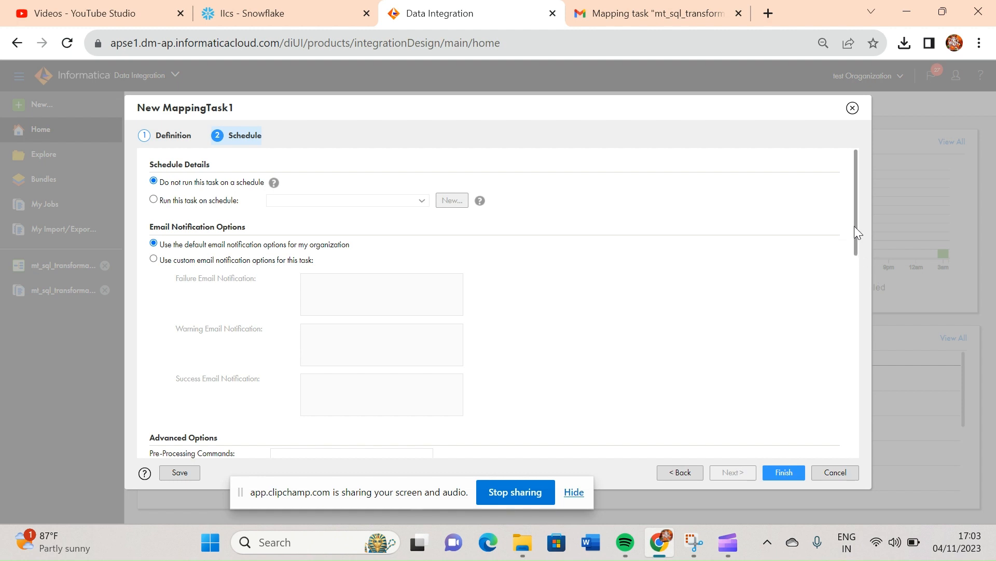
- Use custom email notification options for this task and enter the recipient's email address for success notifications
drag(854, 225, 860, 310)
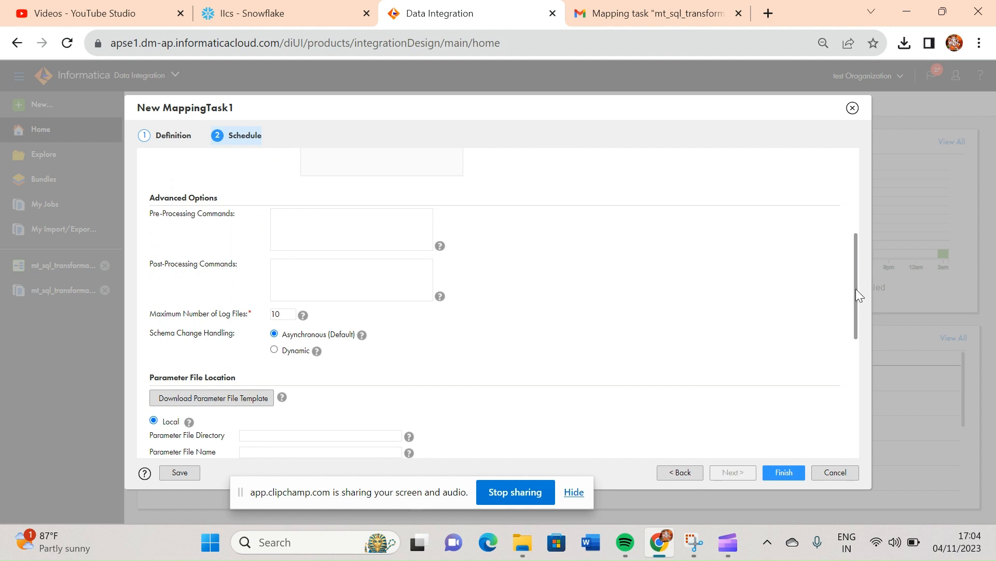
drag(858, 295, 854, 415)
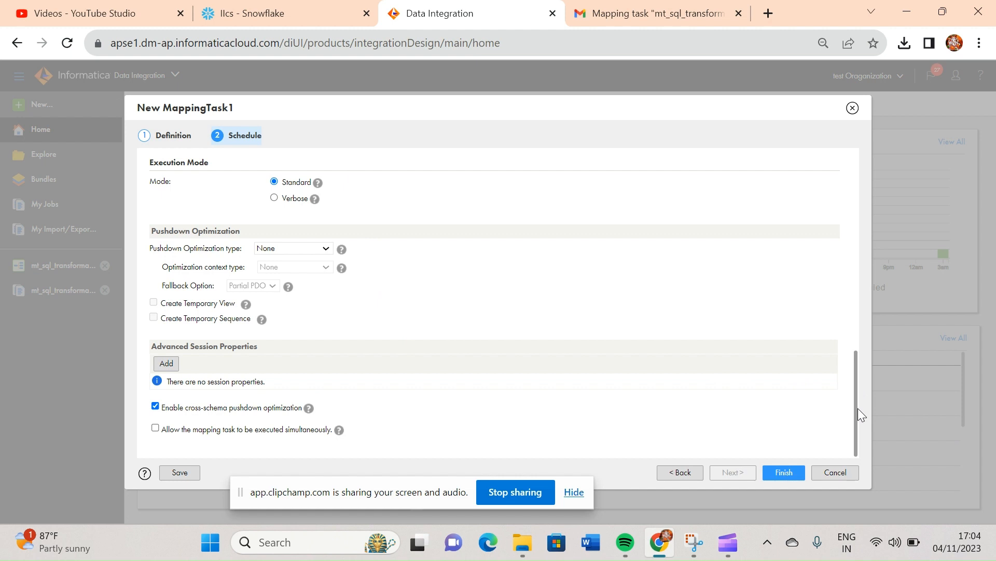
drag(858, 408, 840, 200)
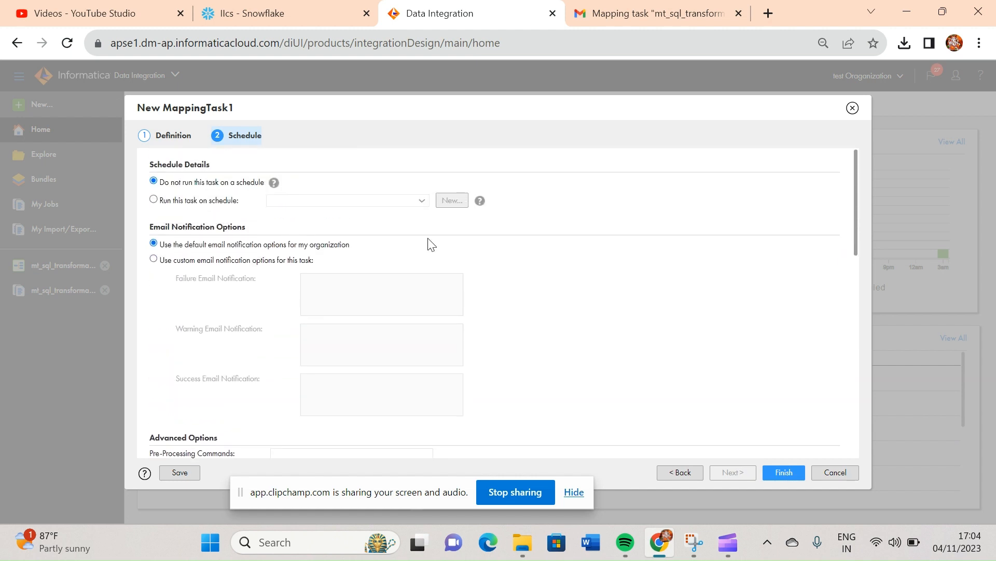
click(155, 260)
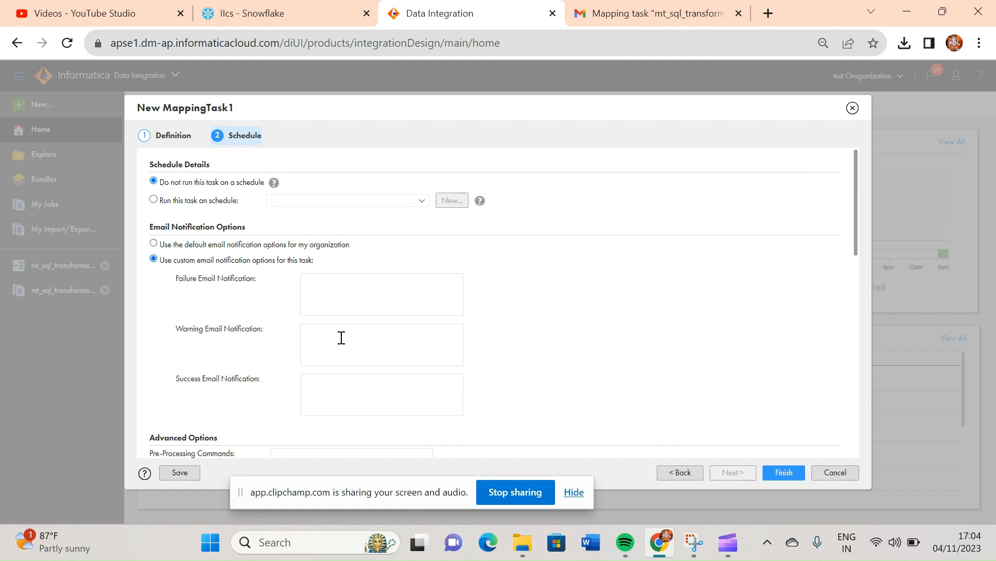
click(325, 394)
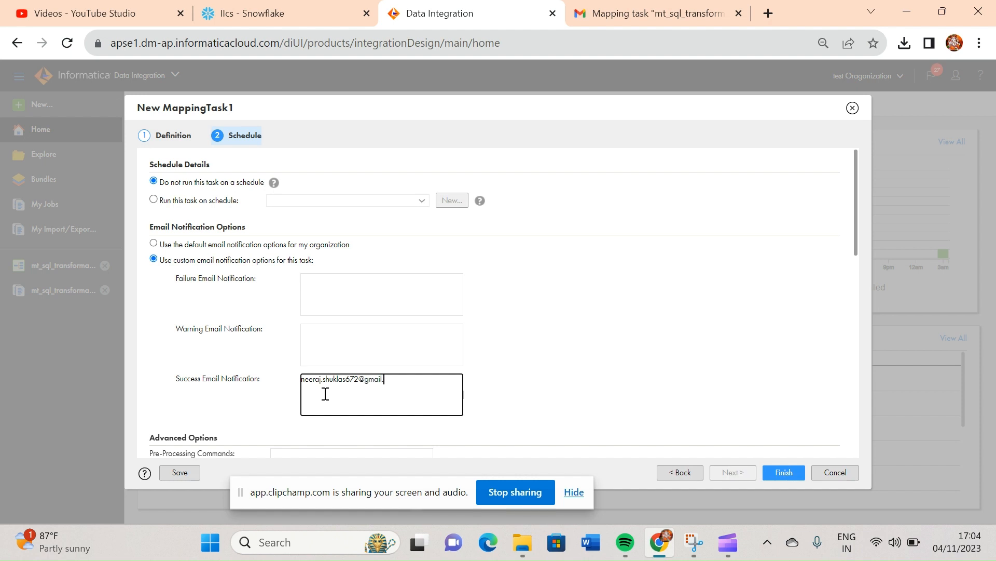
click(665, 439)
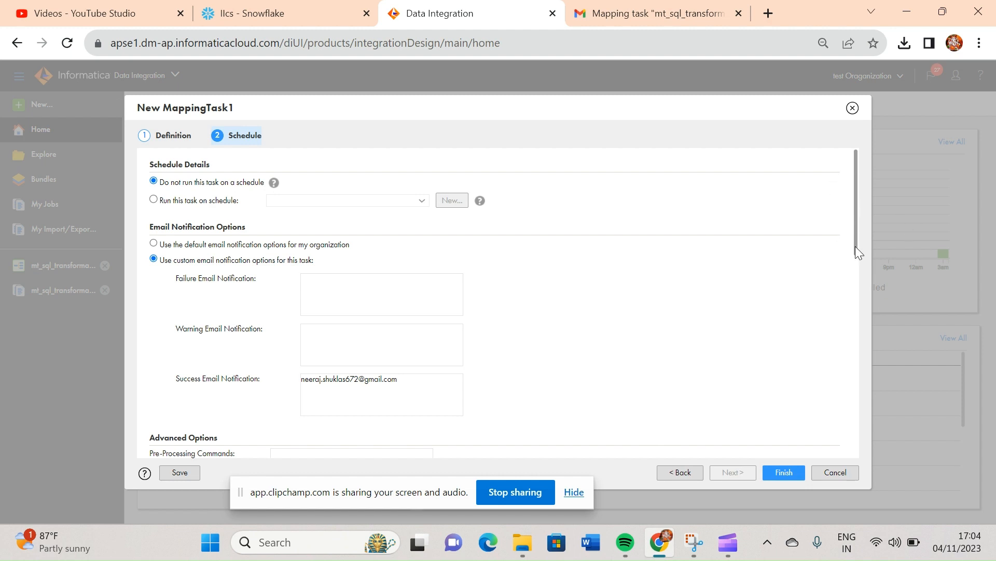
drag(855, 232, 473, 285)
click(154, 244)
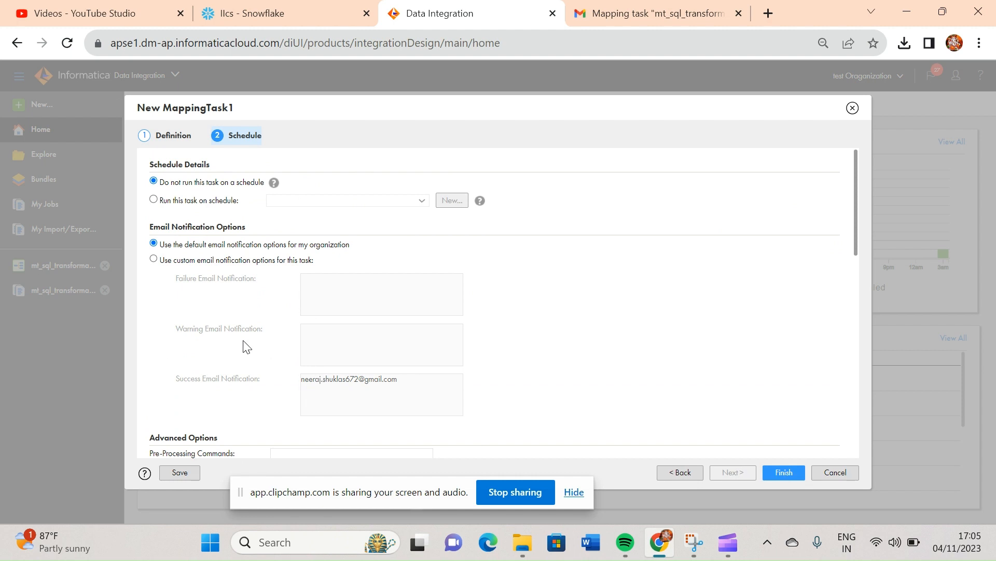
click(154, 259)
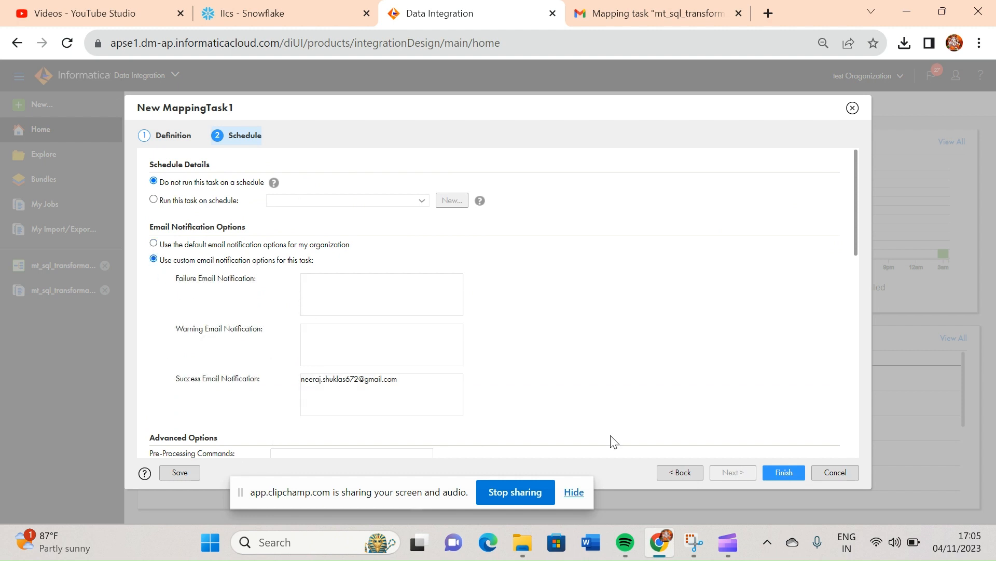
- Finish creating the mapping task with the remaining options at their defaults, and run it
drag(856, 208, 873, 435)
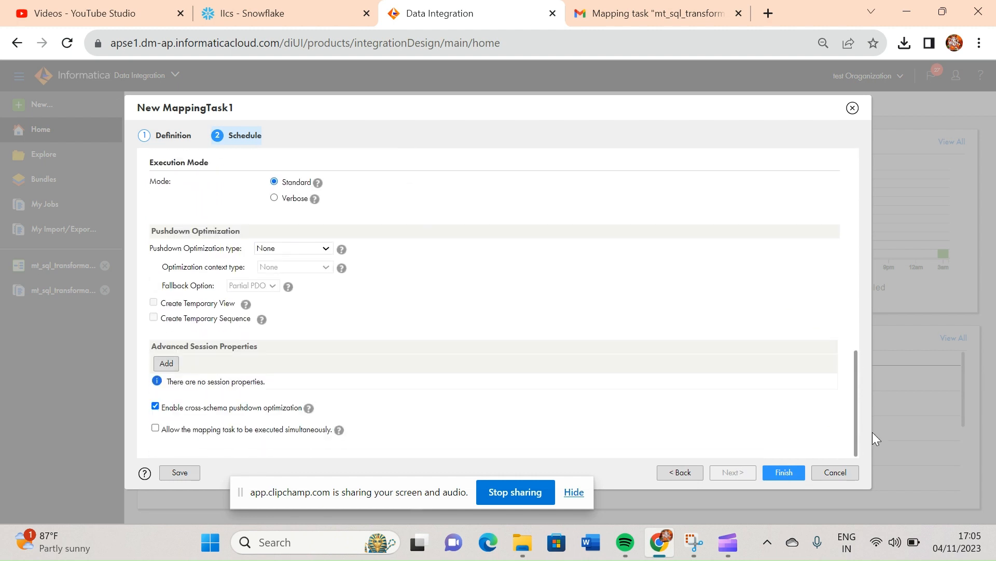
click(784, 472)
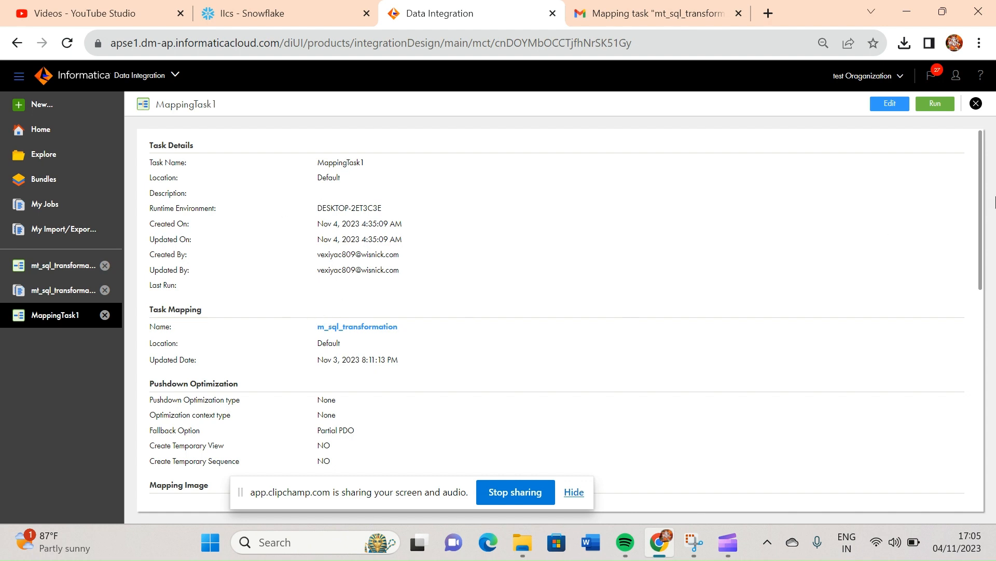
click(935, 104)
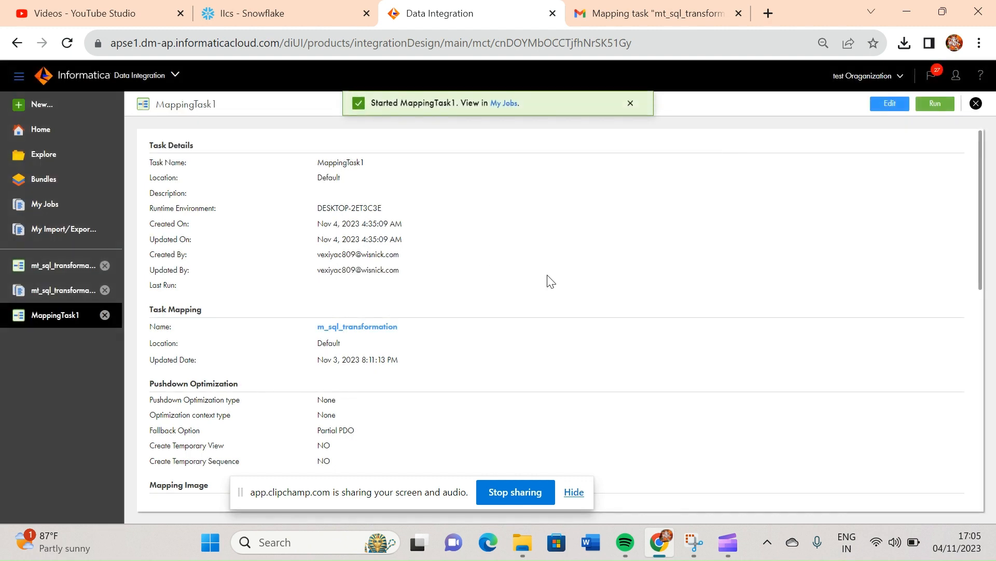
- Open the list of my jobs, and view the notification email screenshot in Snipping Tool before closing it
click(42, 207)
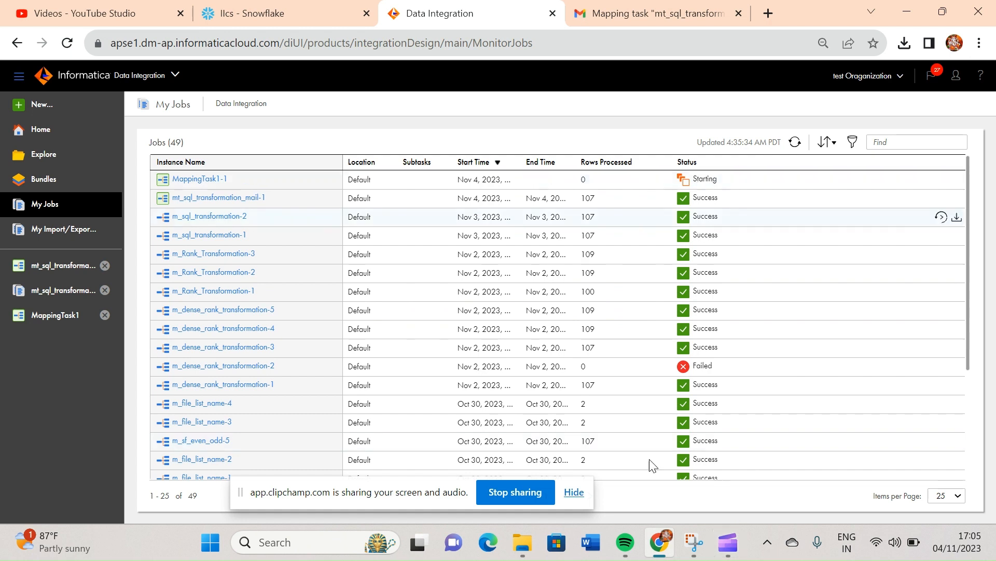
click(694, 551)
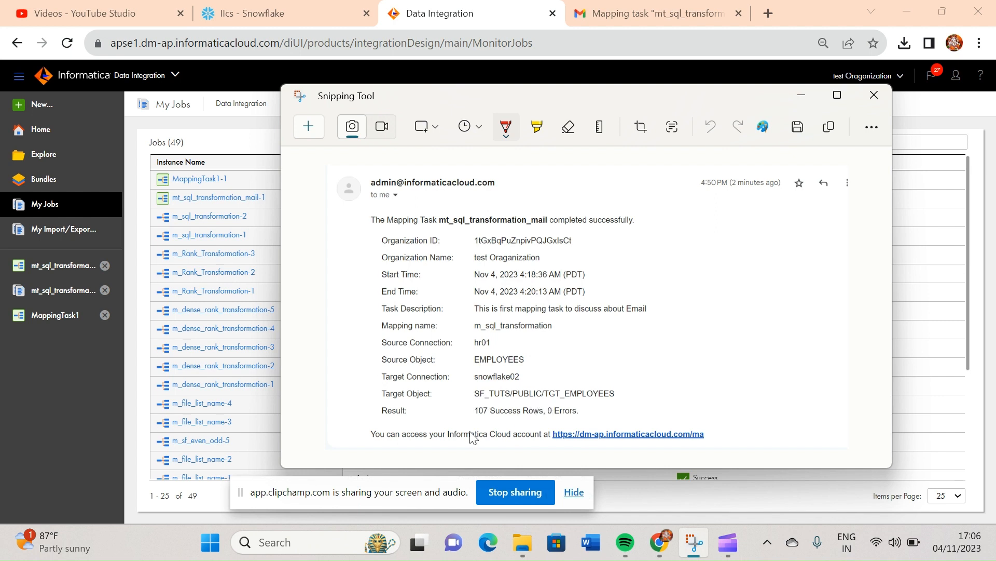
click(875, 95)
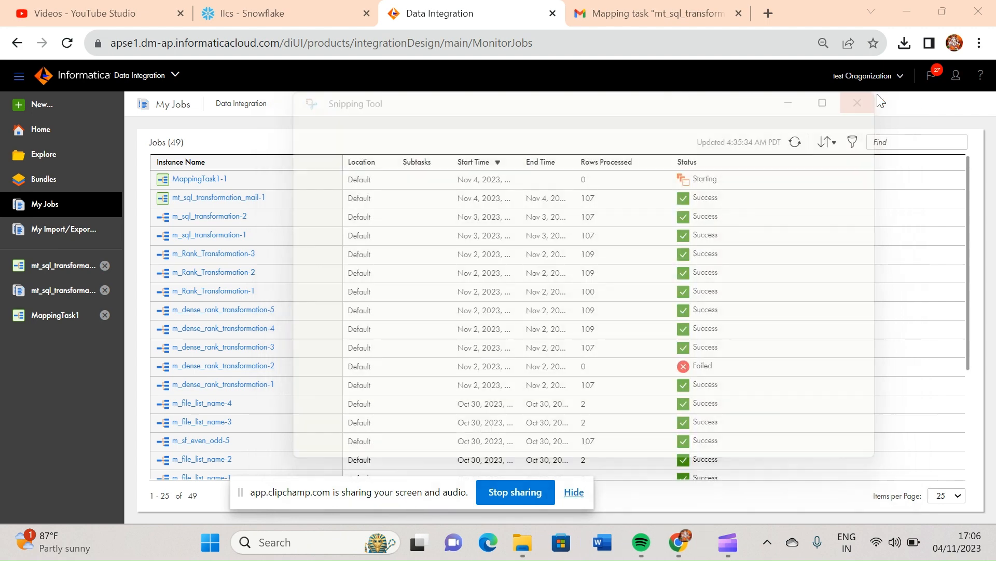
- Refresh the job list and monitor the MappingTask1-1 run, reopening its job details to check the status and source/target results
click(795, 145)
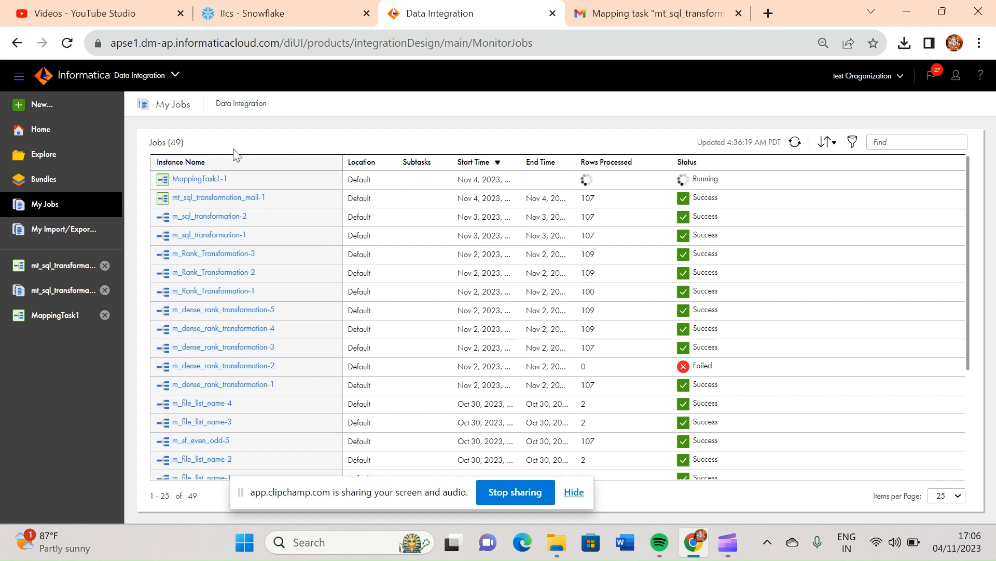
click(189, 179)
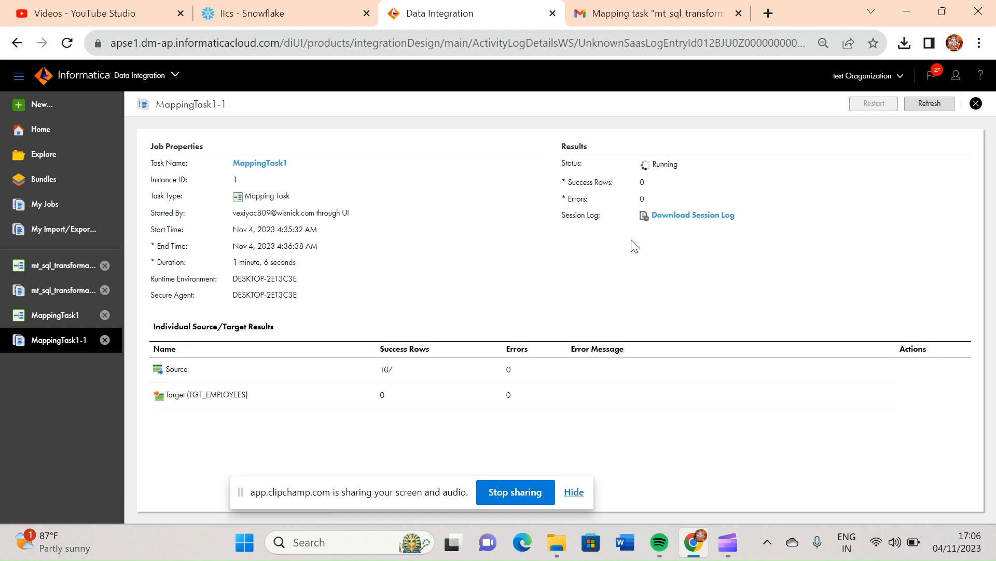
click(924, 103)
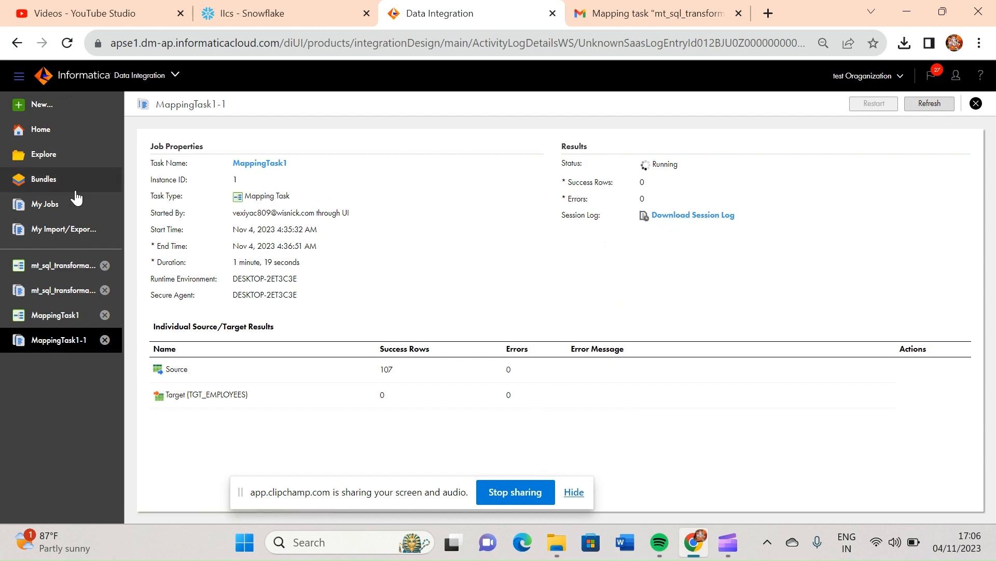
click(48, 207)
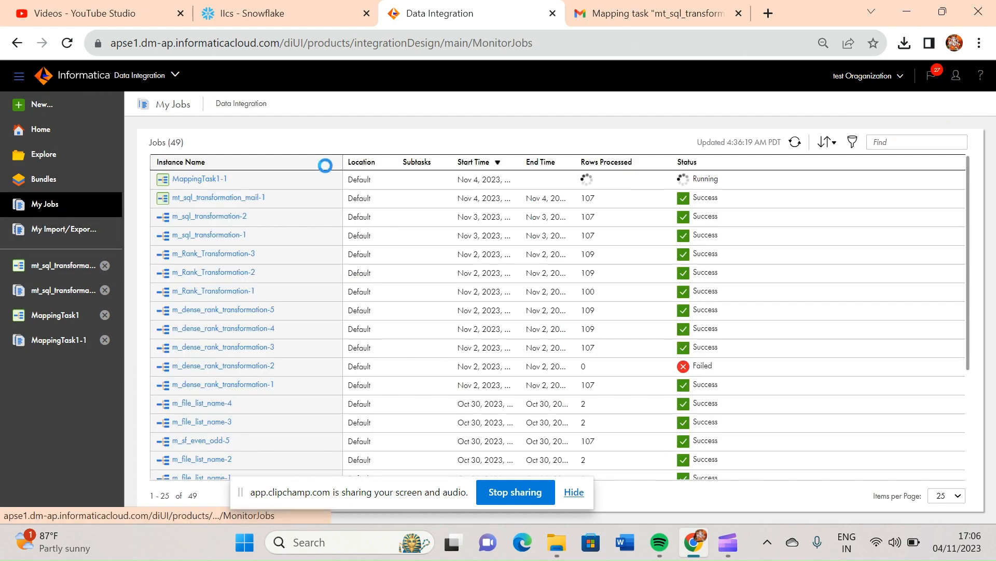
click(200, 179)
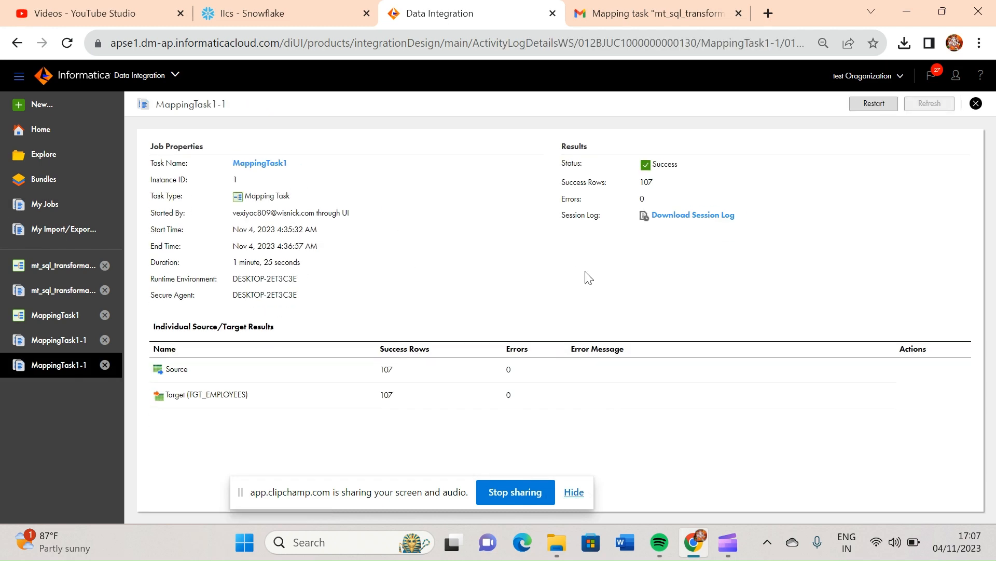